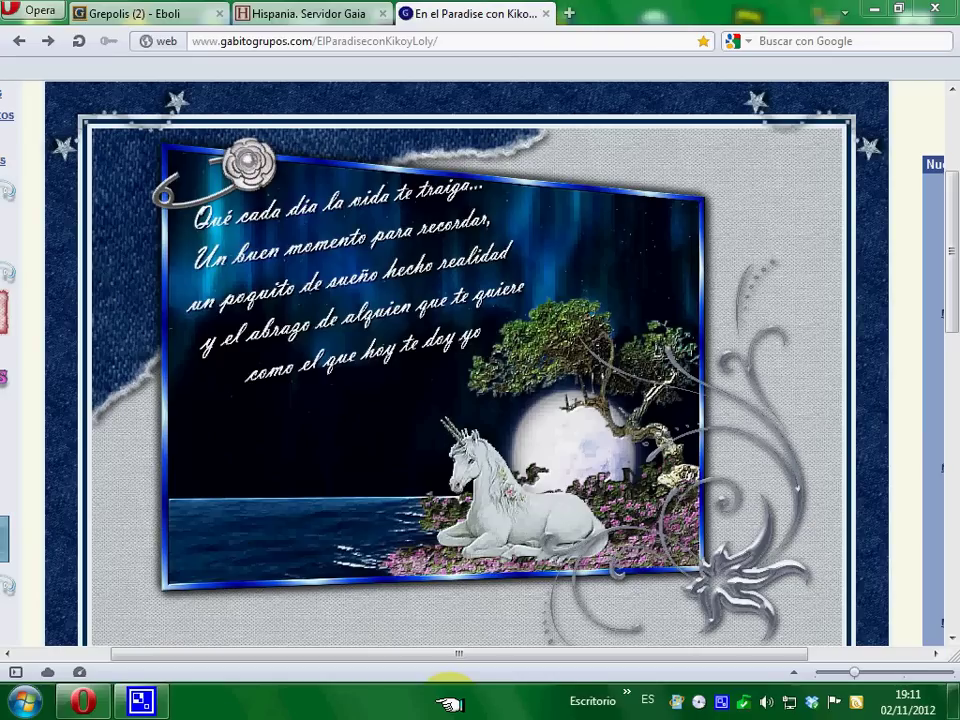
- Open the Windows Start menu from the taskbar over Opera
left_click(16, 699)
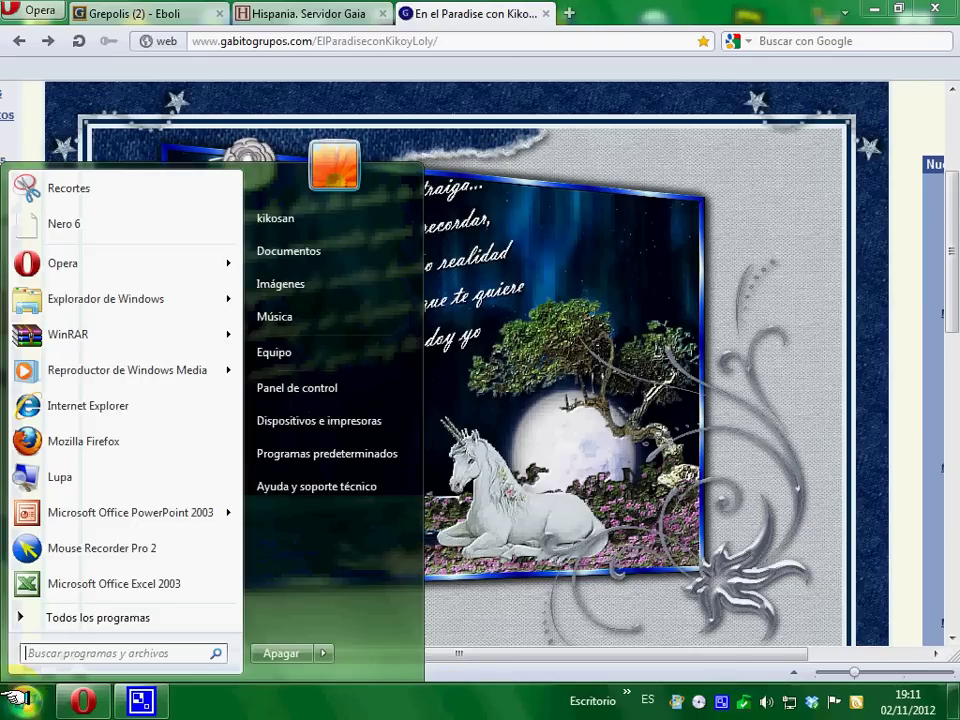
- Launch PowerPoint 2003 and open the Abriendopuertas presentation from the desktop's arte folder
left_click(126, 510)
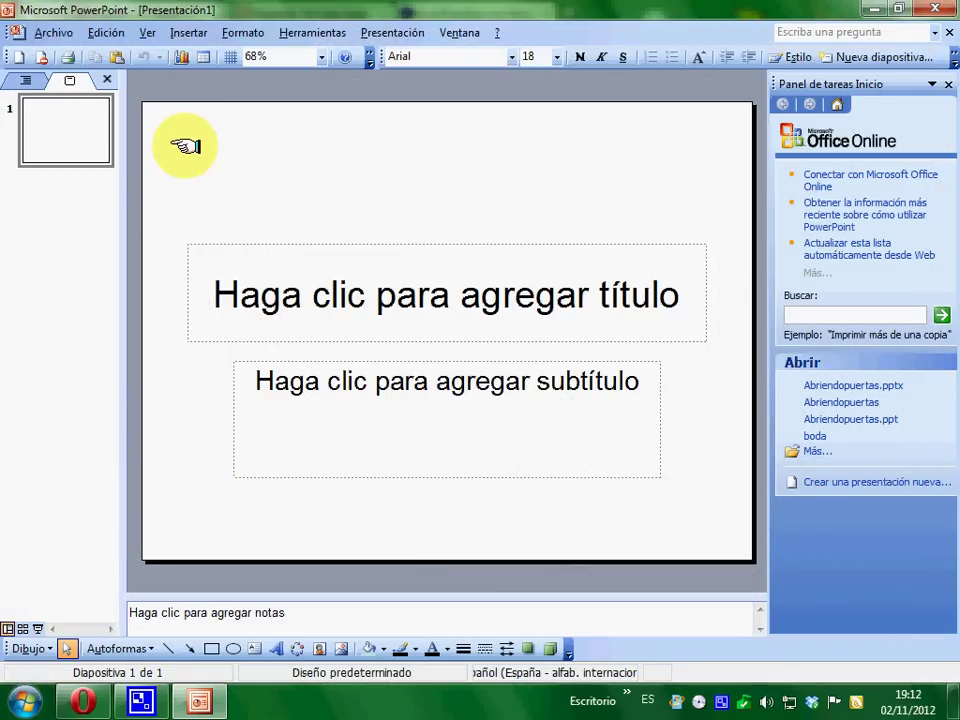
left_click(53, 33)
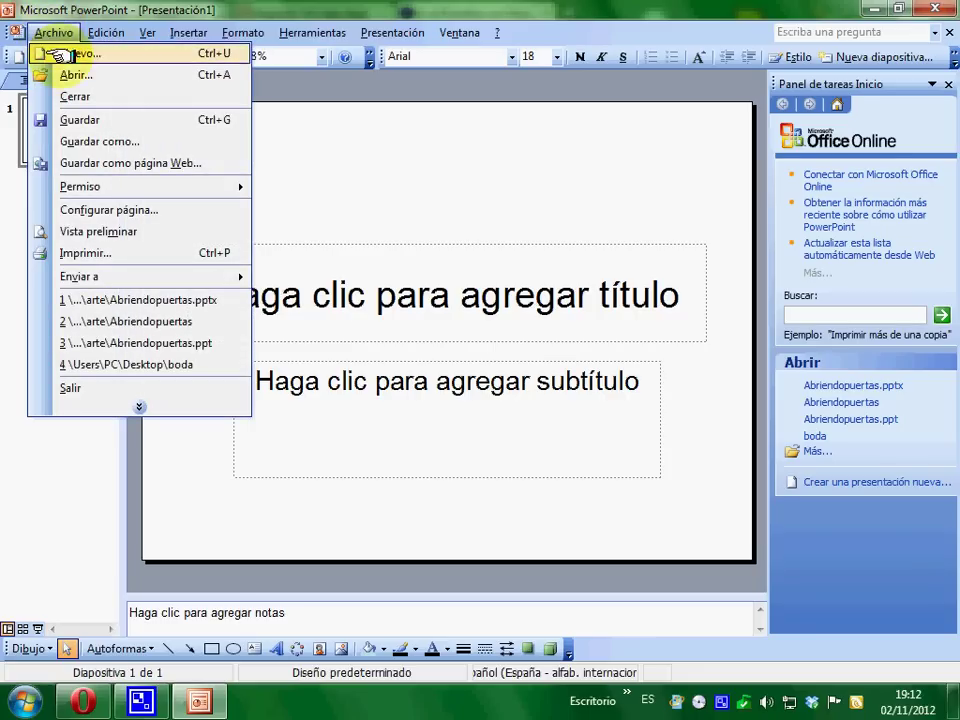
left_click(75, 74)
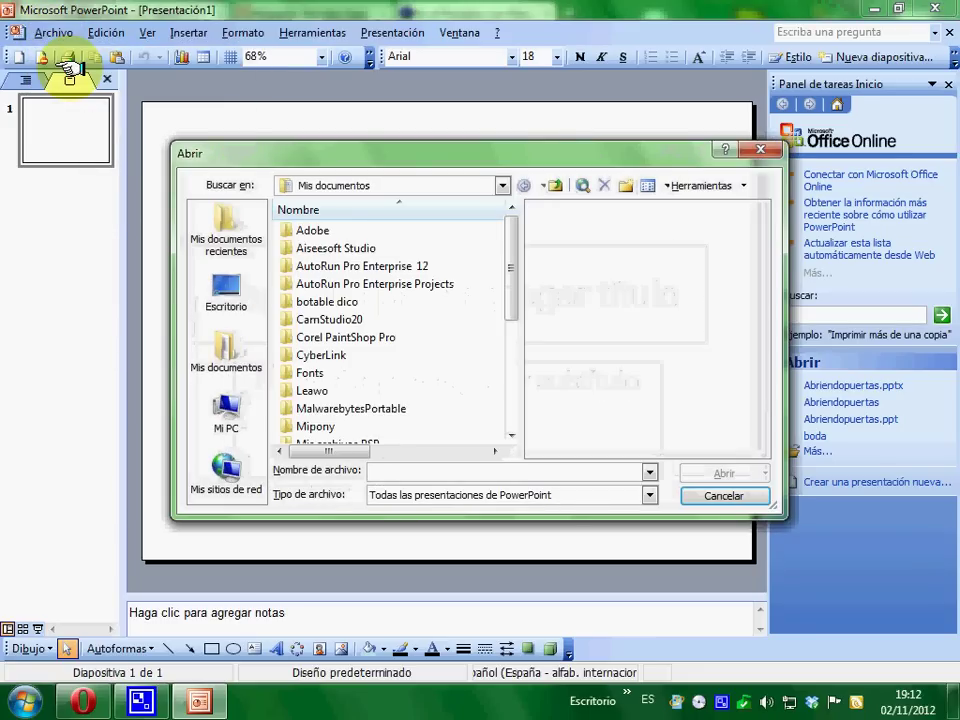
left_click(228, 285)
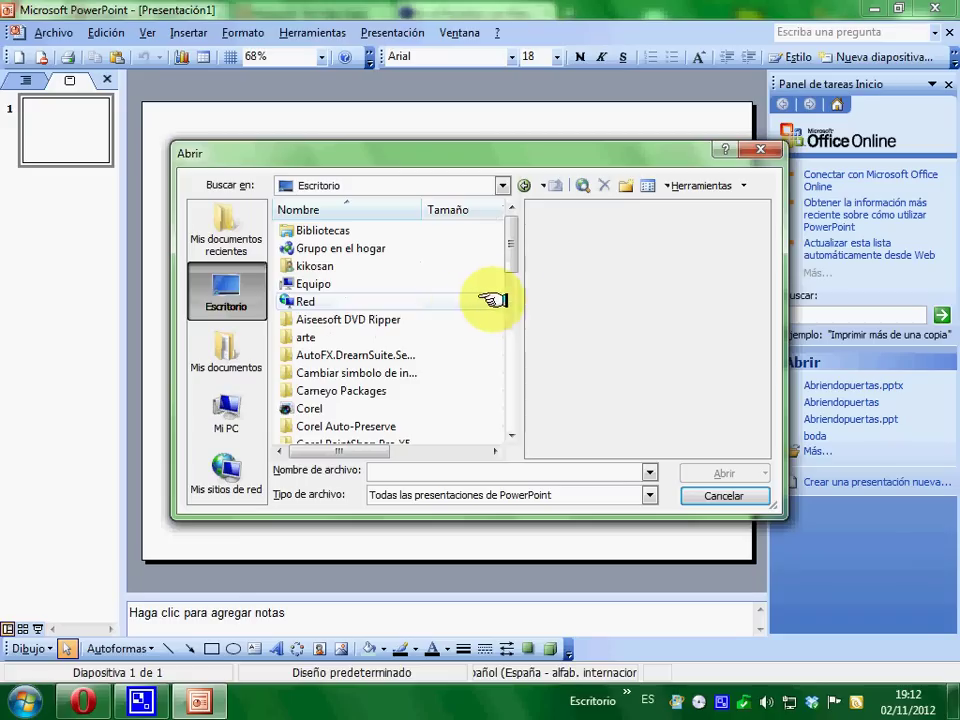
left_click(313, 337)
double_click(313, 337)
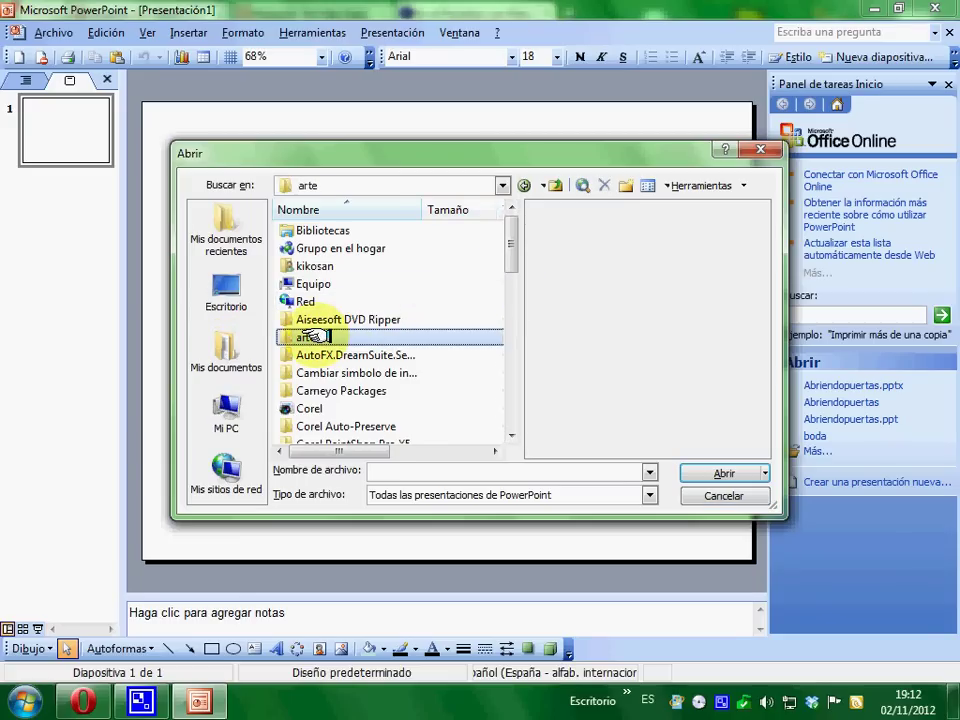
left_click(308, 302)
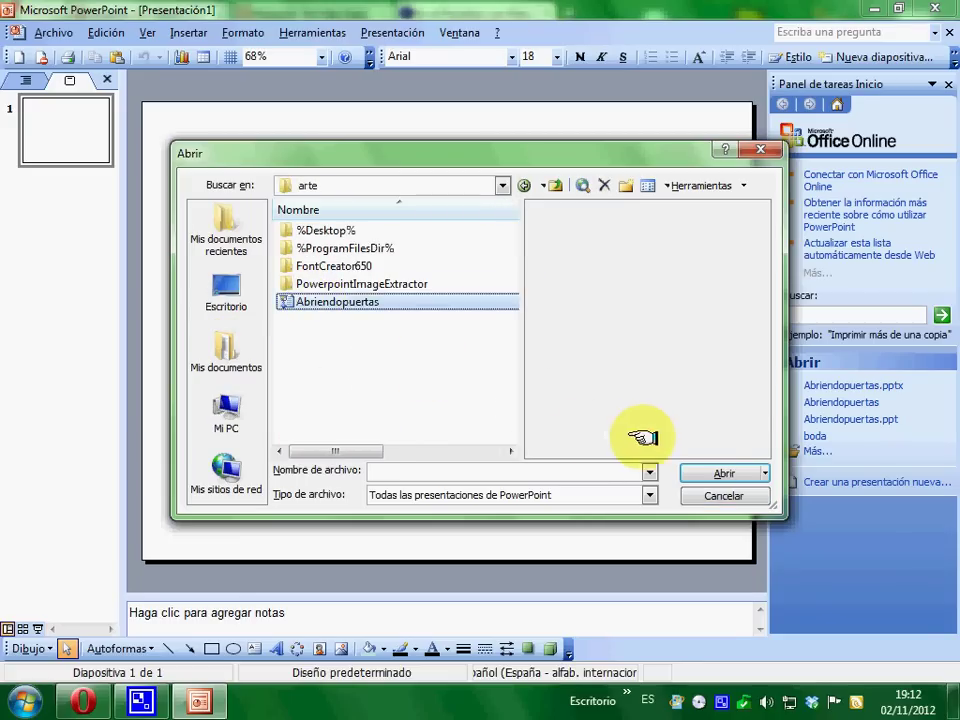
left_click(708, 471)
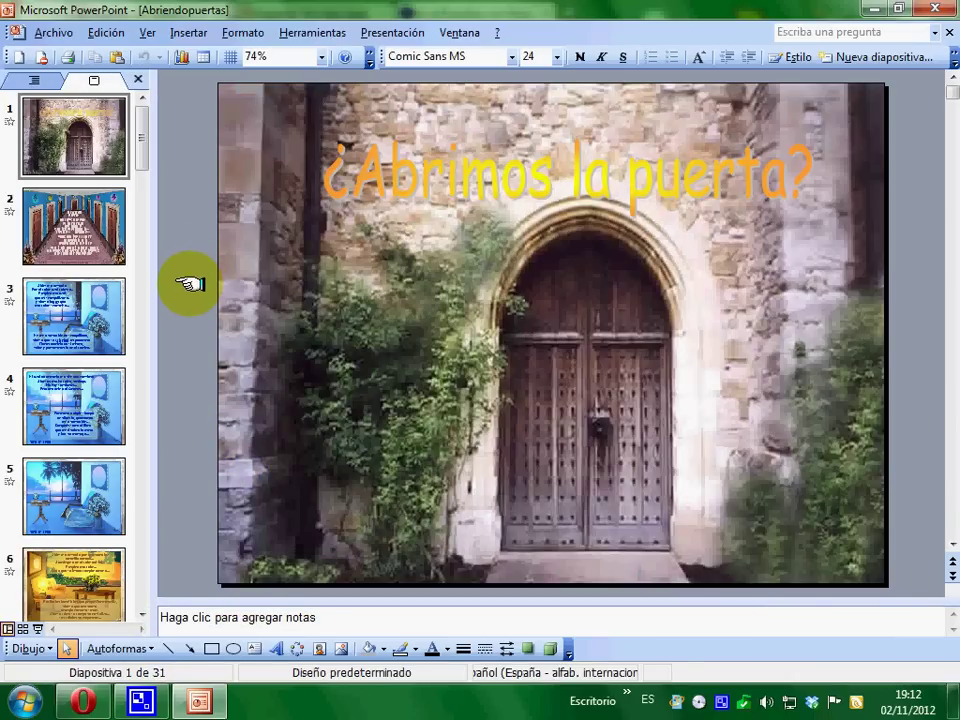
left_click(53, 32)
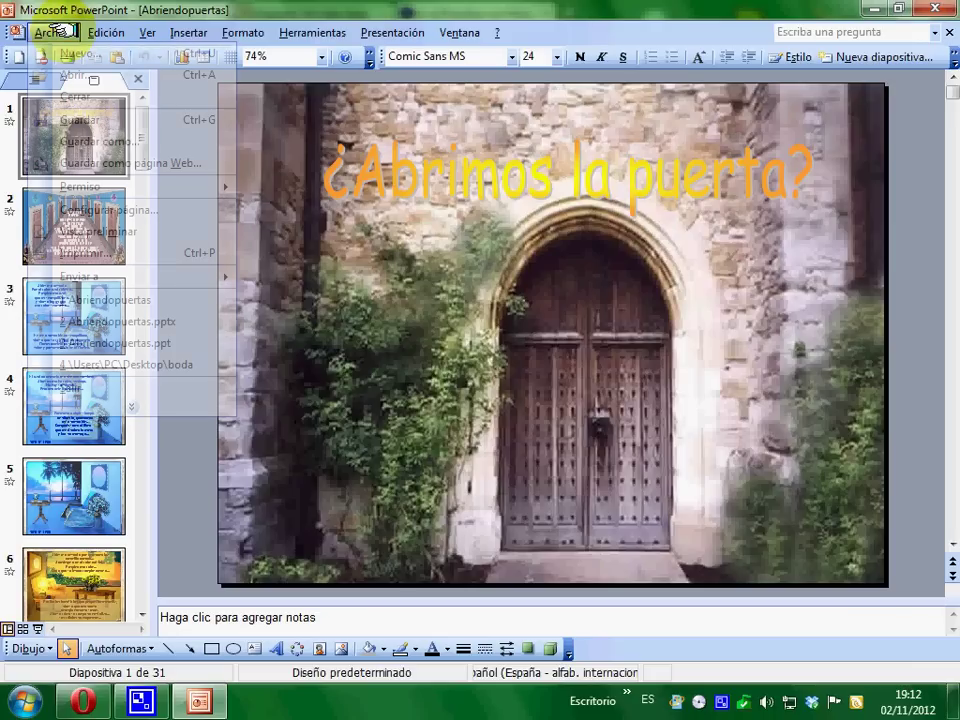
left_click(115, 143)
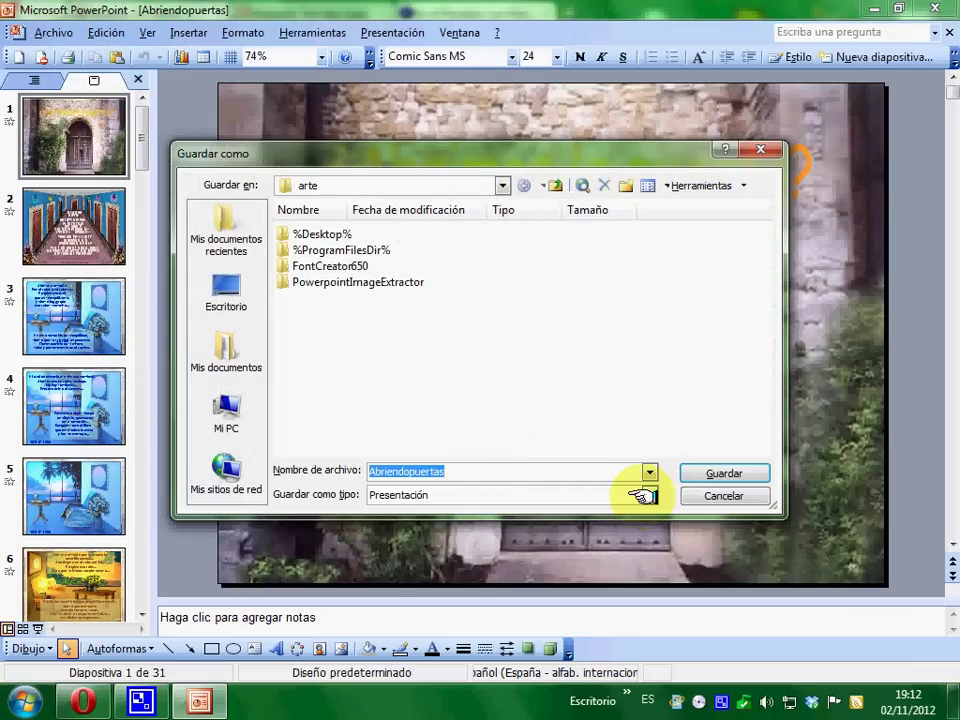
left_click(645, 495)
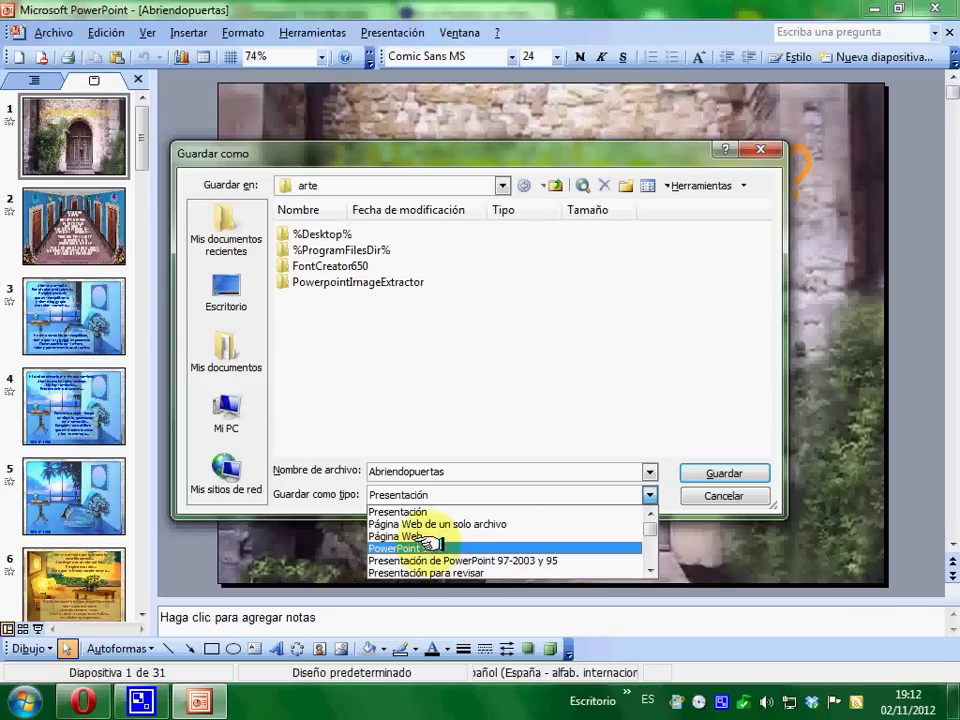
left_click(621, 428)
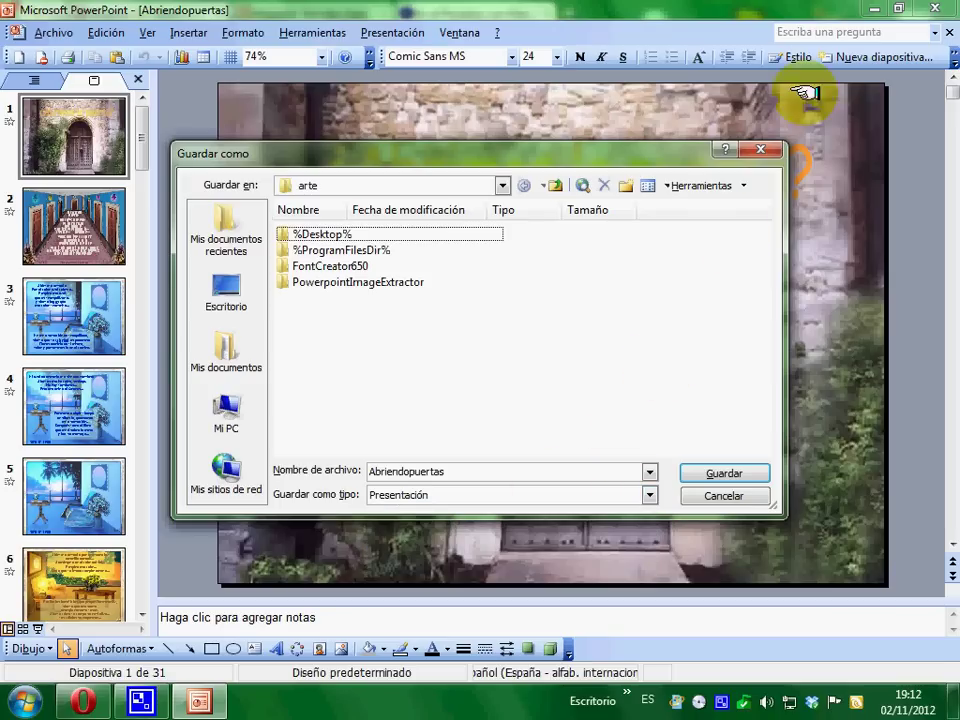
left_click(760, 150)
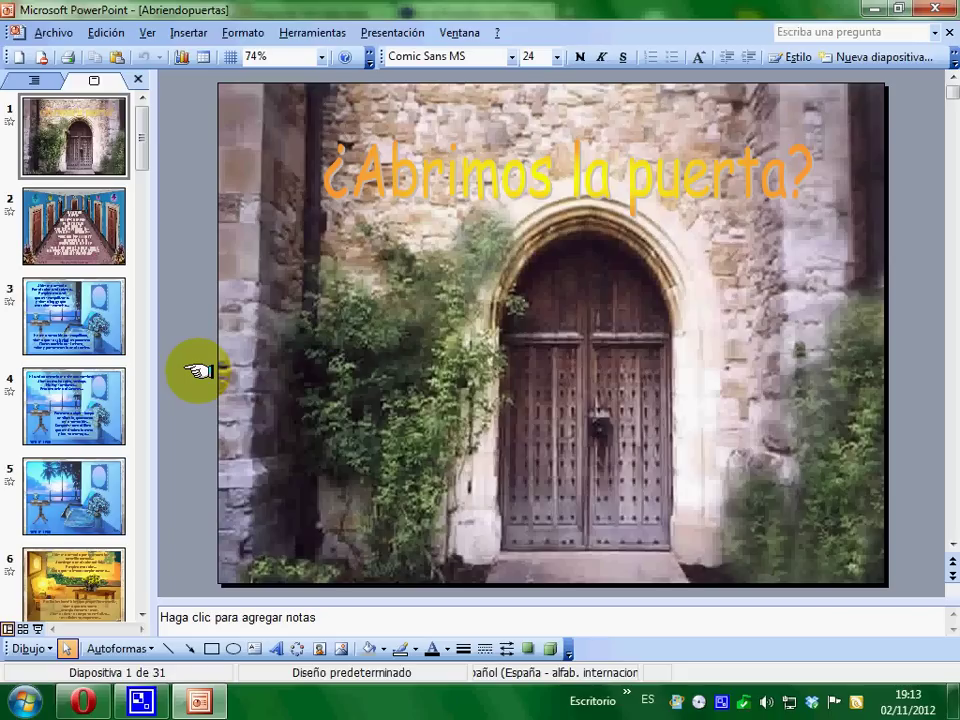
- Open the Visual Basic editor with Alt+F11 and show the Immediate window with Ctrl+G
key("alt+F11")
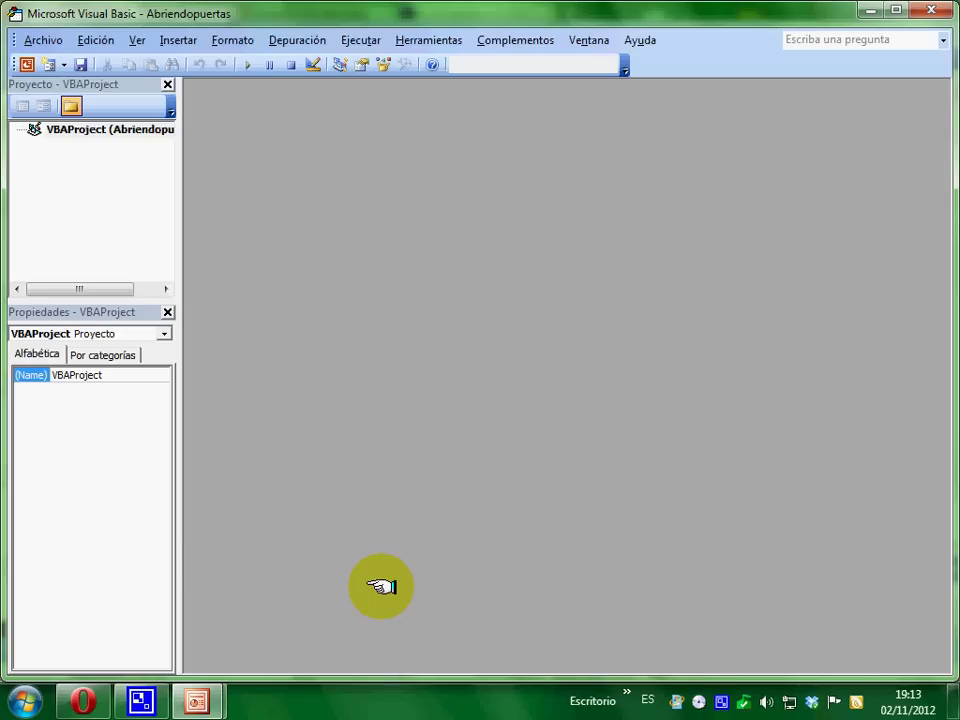
key("ctrl+g")
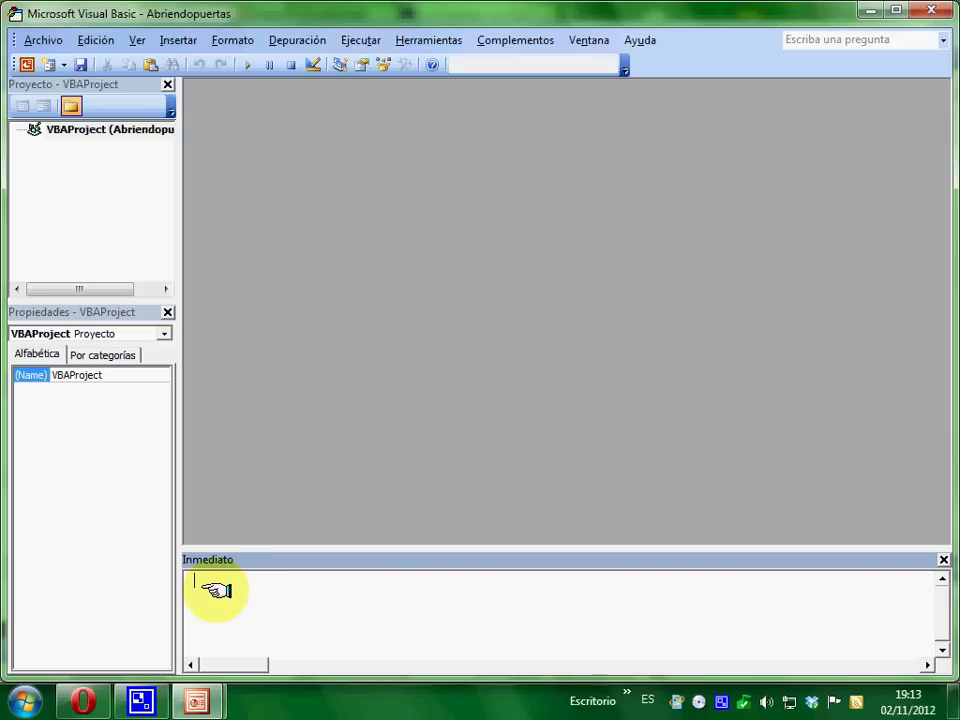
left_click(722, 703)
right_click(722, 703)
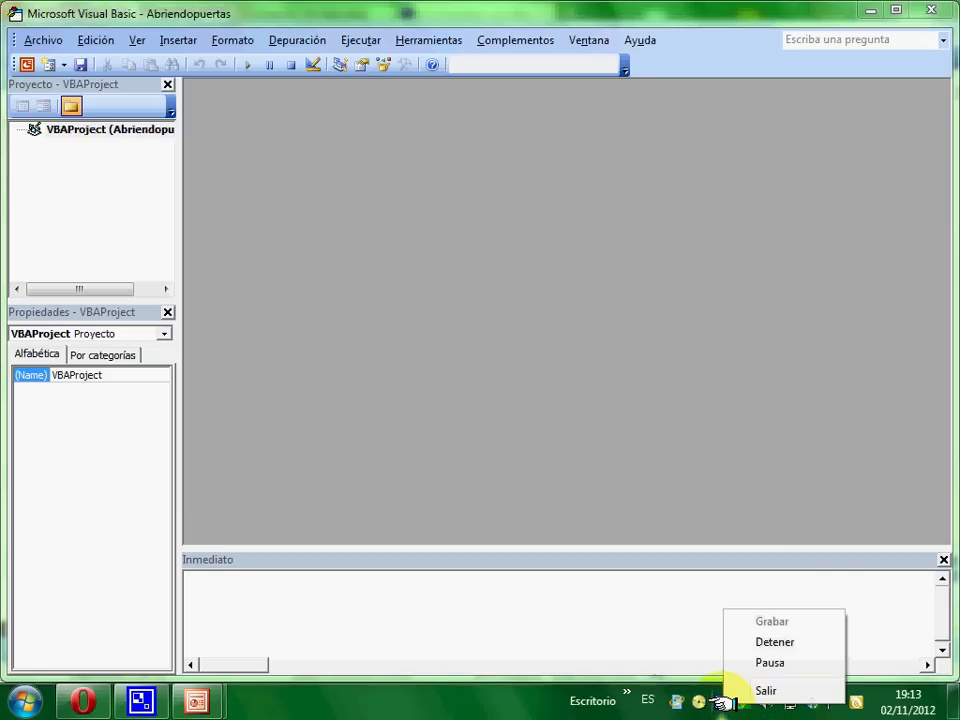
left_click(771, 662)
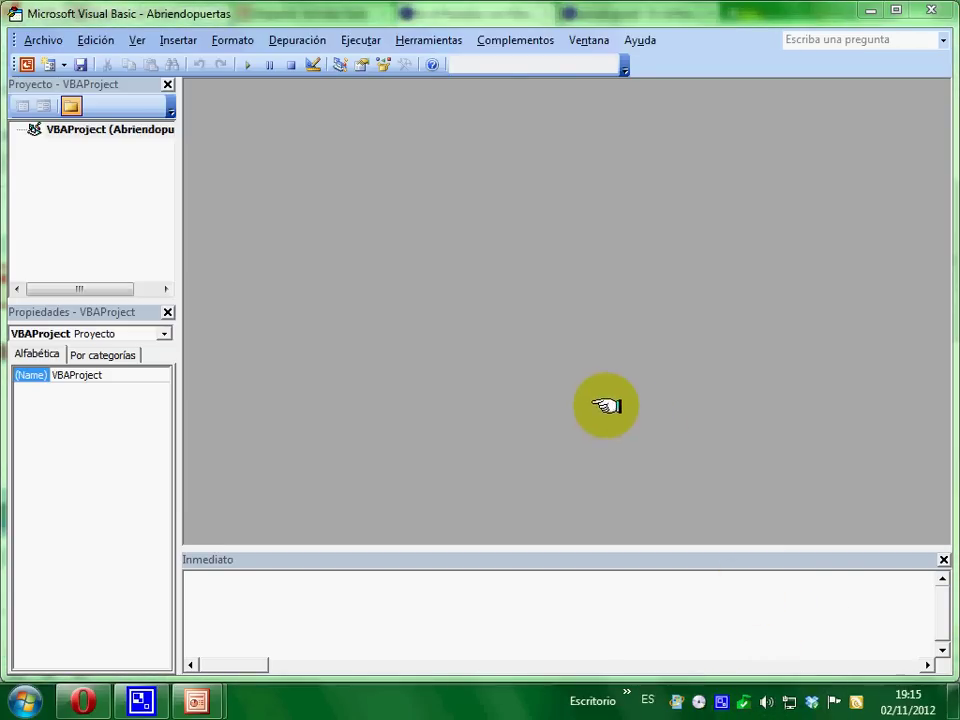
- Copy the three lines of HTMLsave code from the Opera forum post into the clipboard
left_click(80, 700)
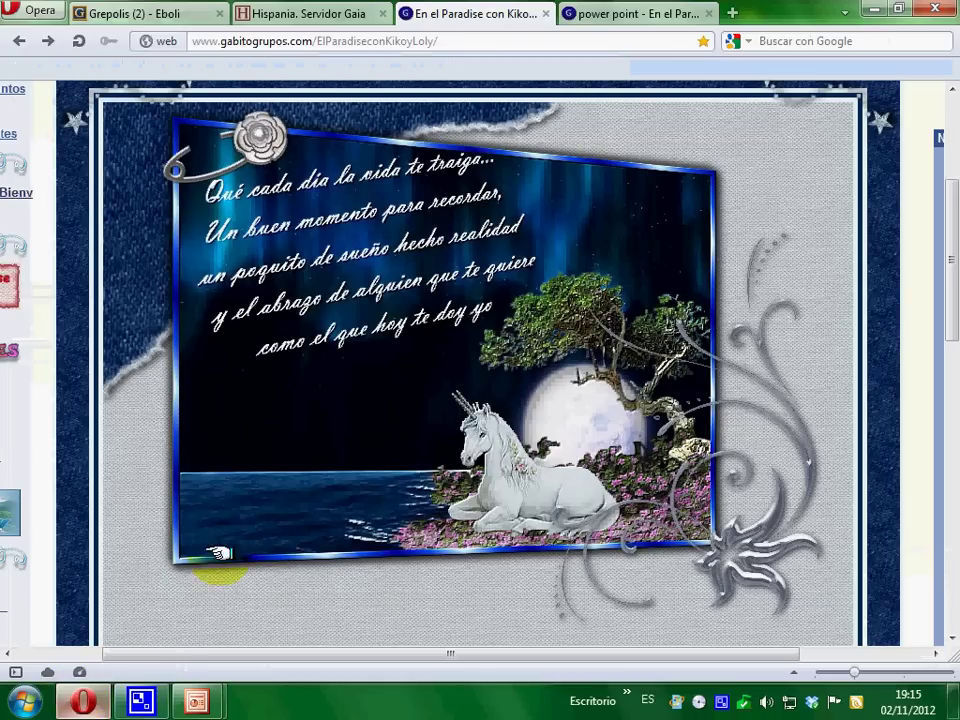
left_click(578, 13)
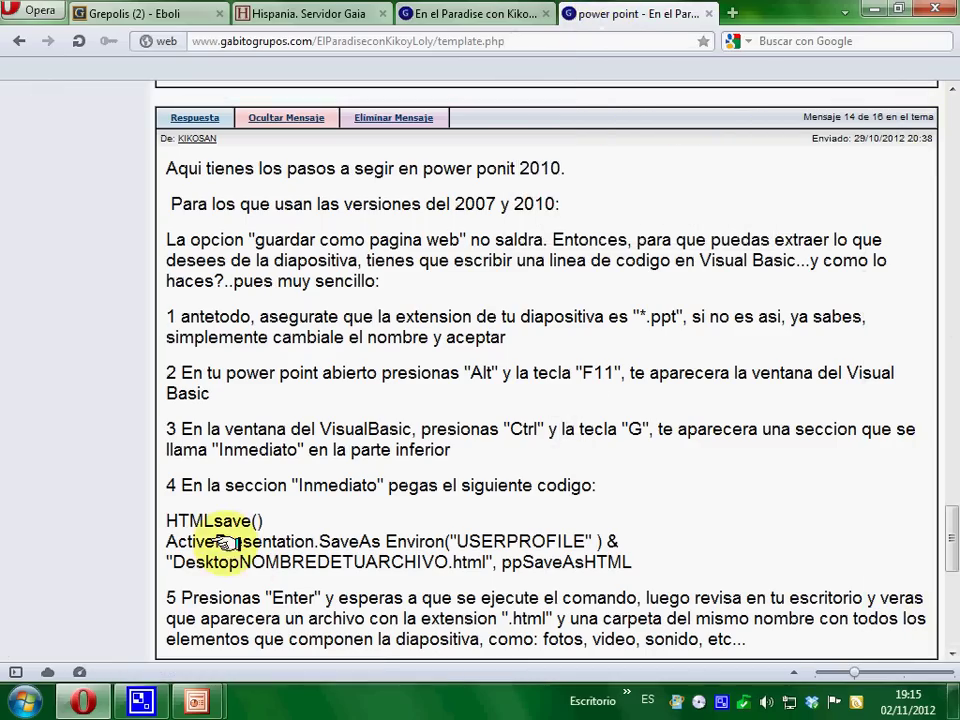
left_click_drag(164, 518, 655, 565)
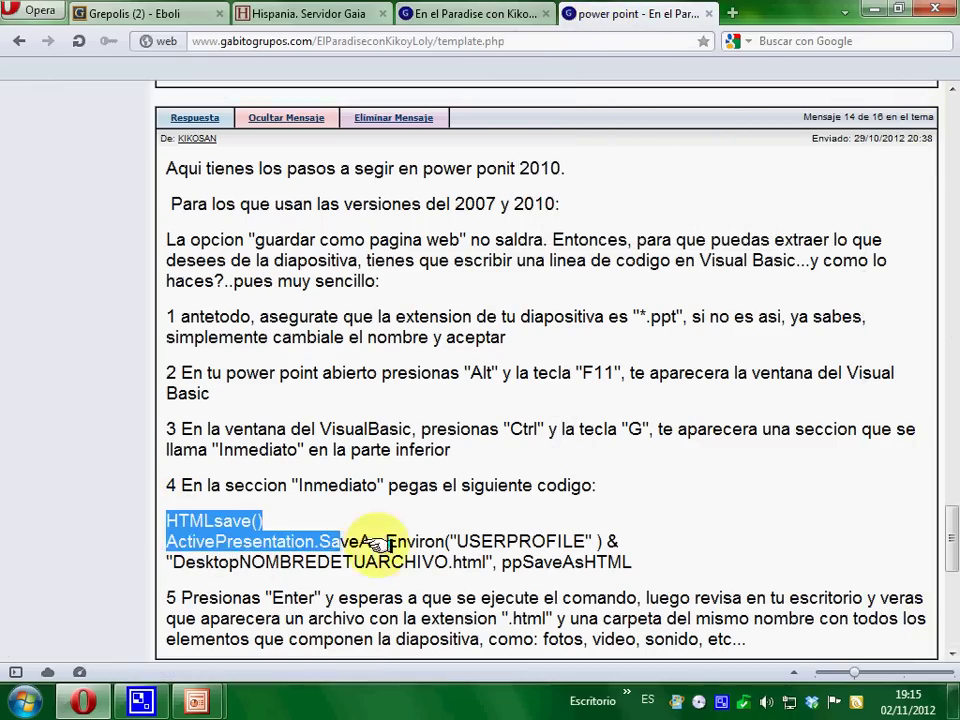
right_click(540, 346)
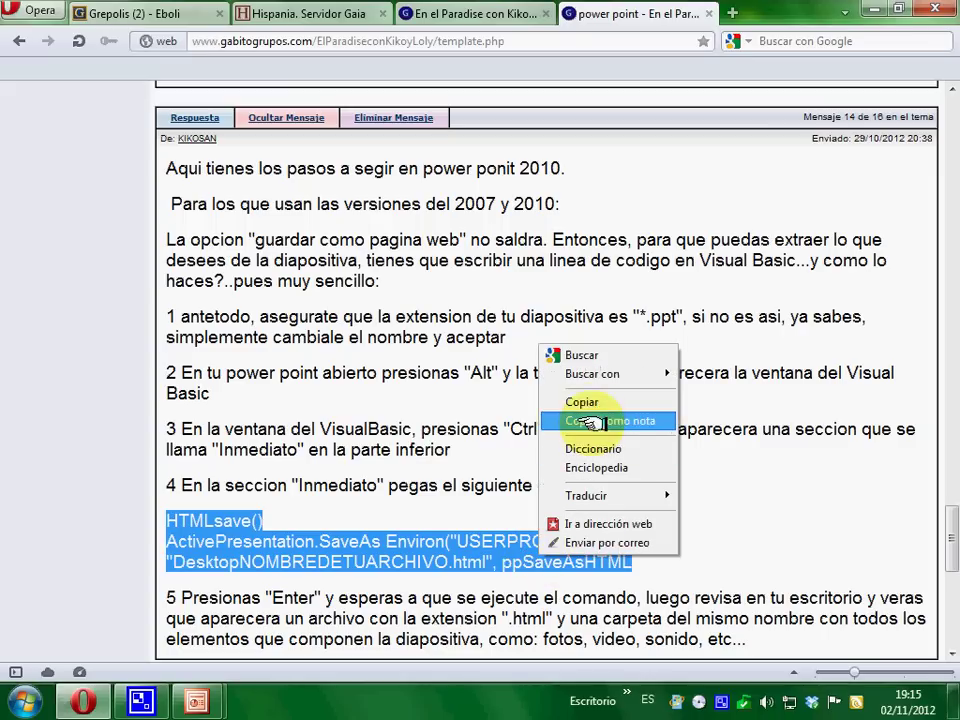
left_click(583, 401)
mouse_move(198, 701)
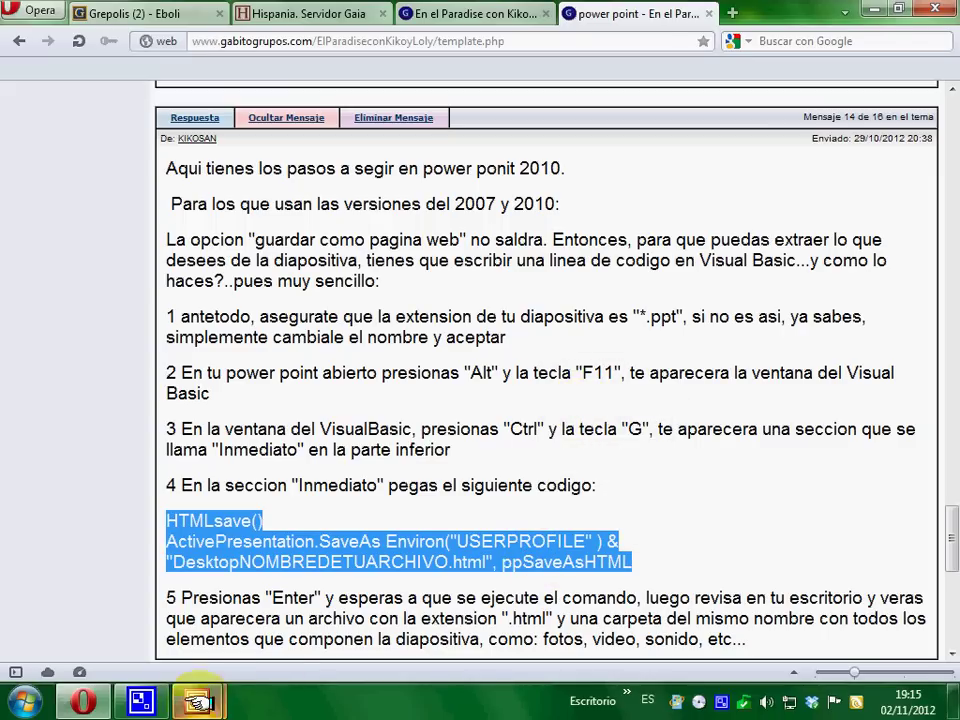
left_click(285, 600)
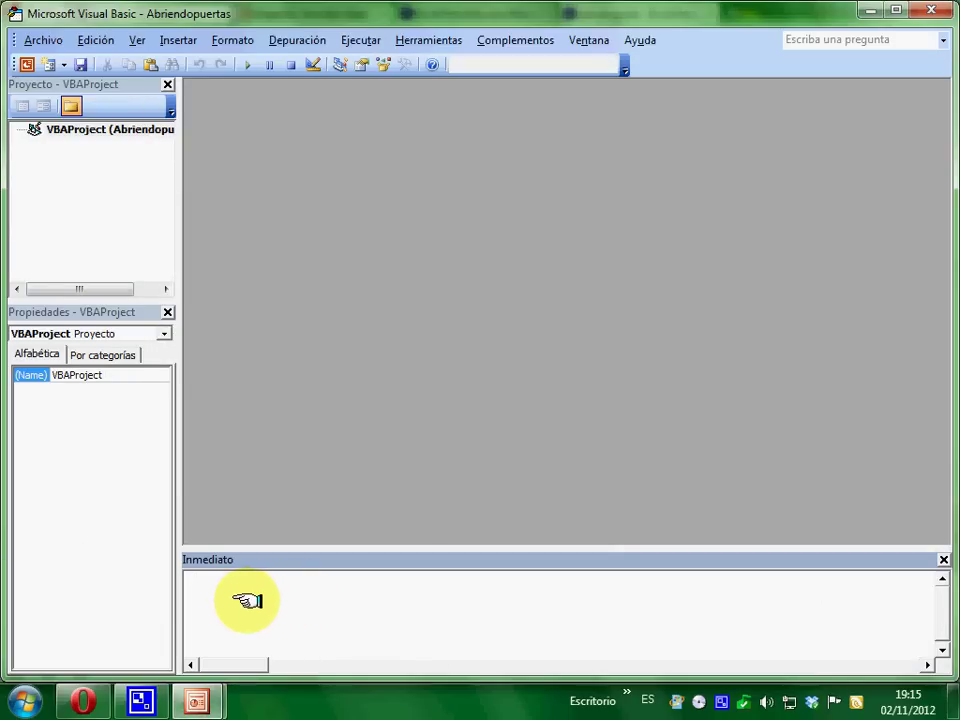
- Paste the HTMLsave line into the Immediate window, rename NOMBREDETUARCHIVO to powerpoint, and run it
right_click(240, 599)
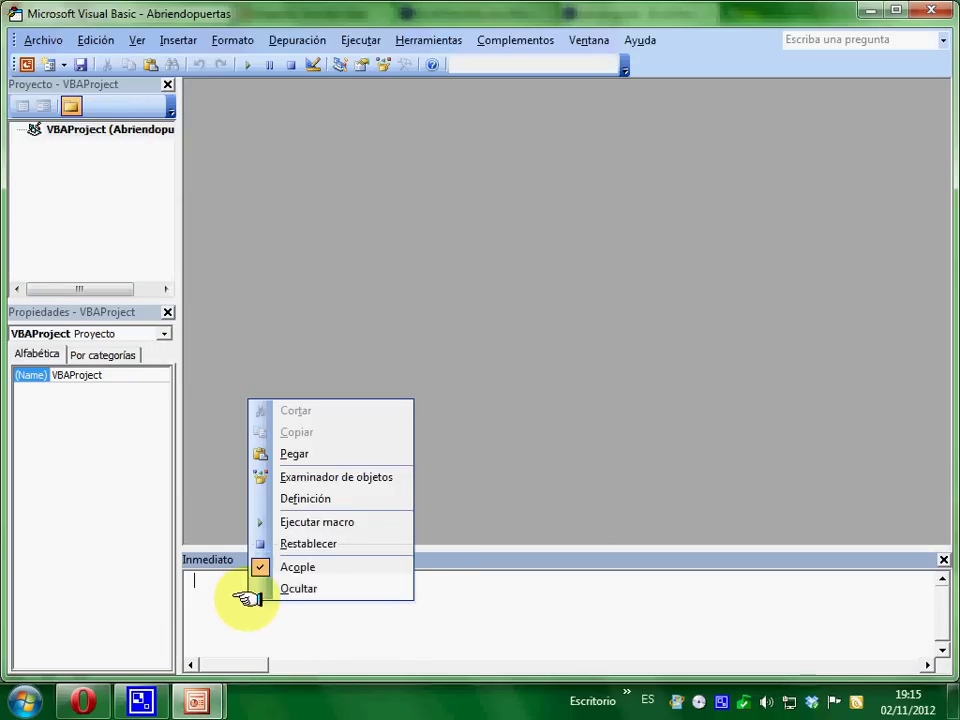
left_click(292, 452)
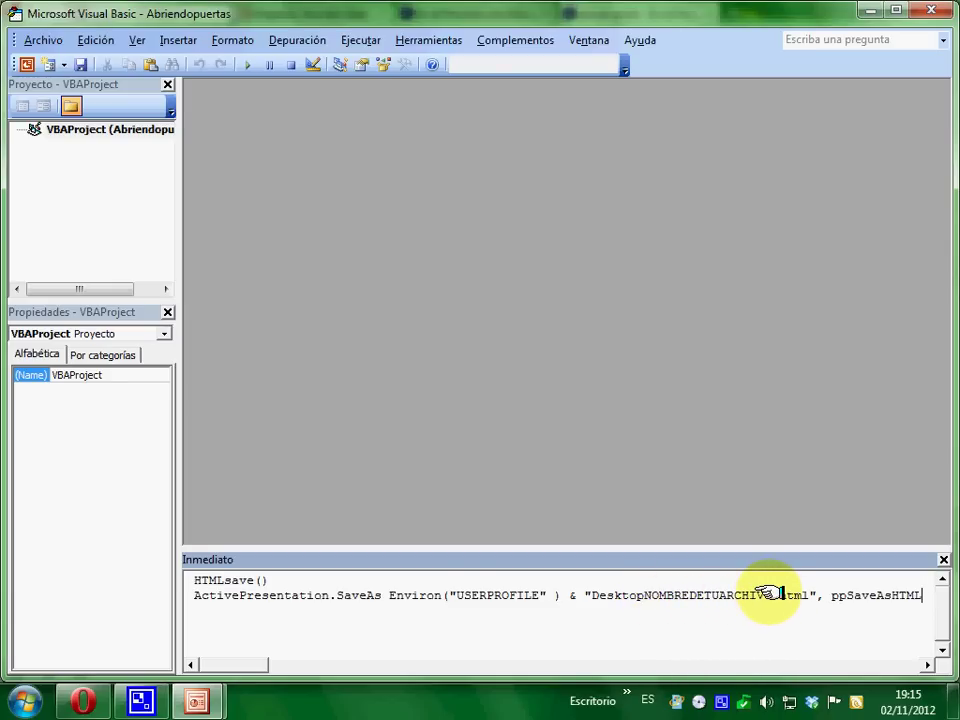
left_click_drag(770, 595, 643, 595)
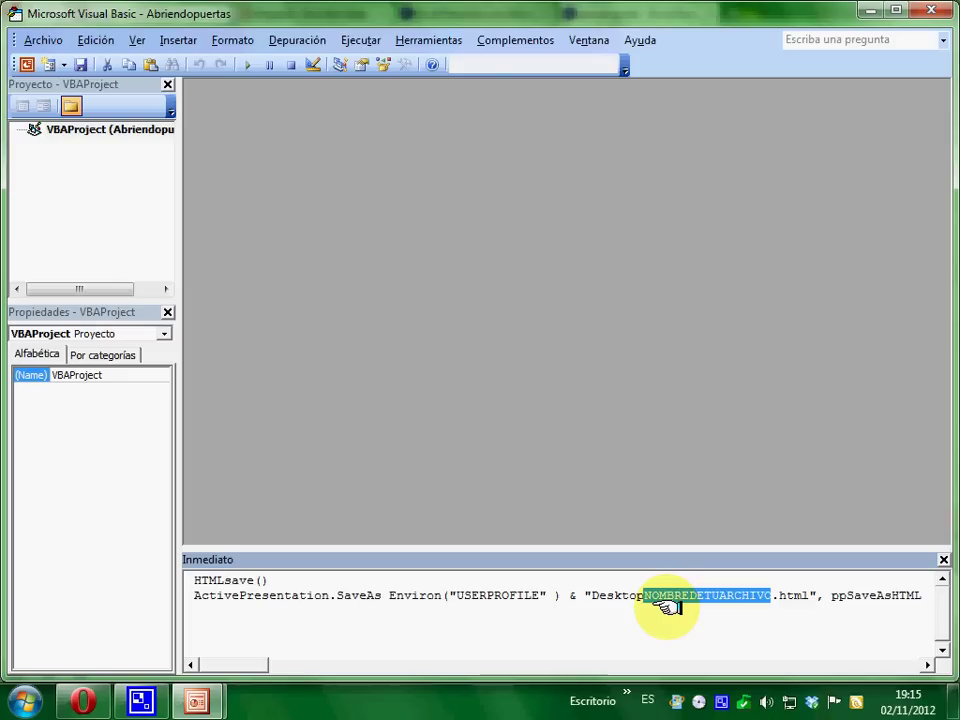
type("pp")
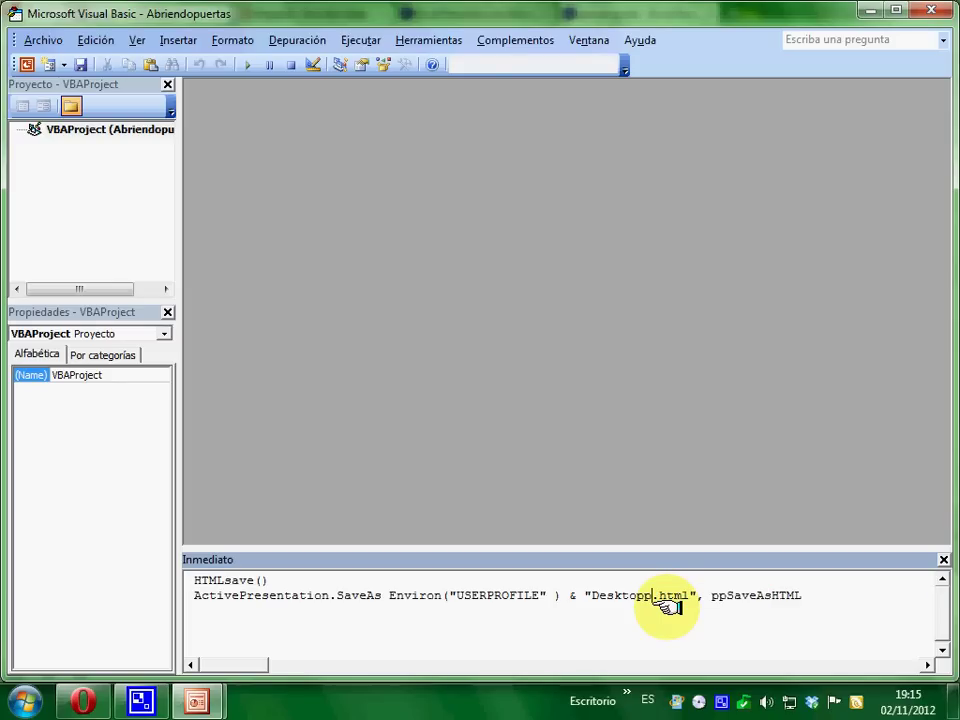
type("c")
type("w")
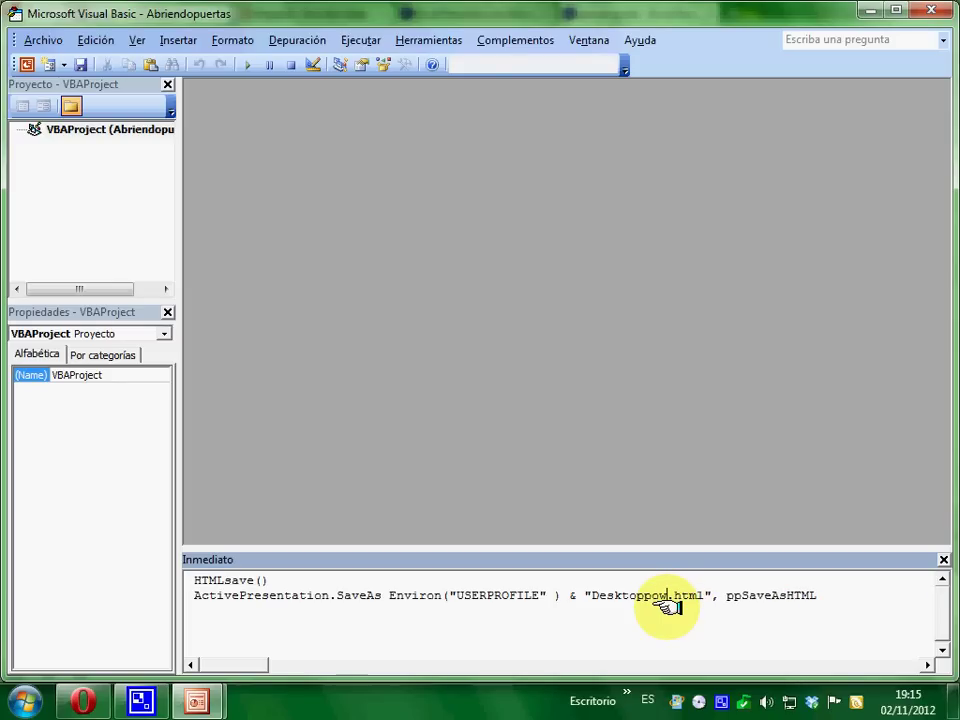
type("r")
key("BackSpace")
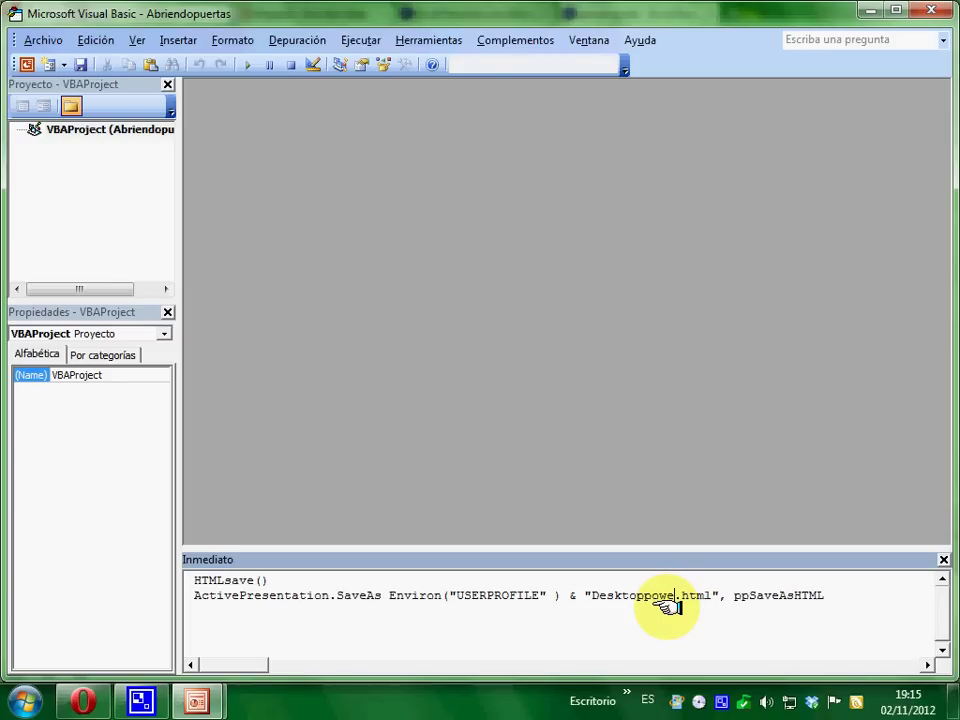
type("er poi")
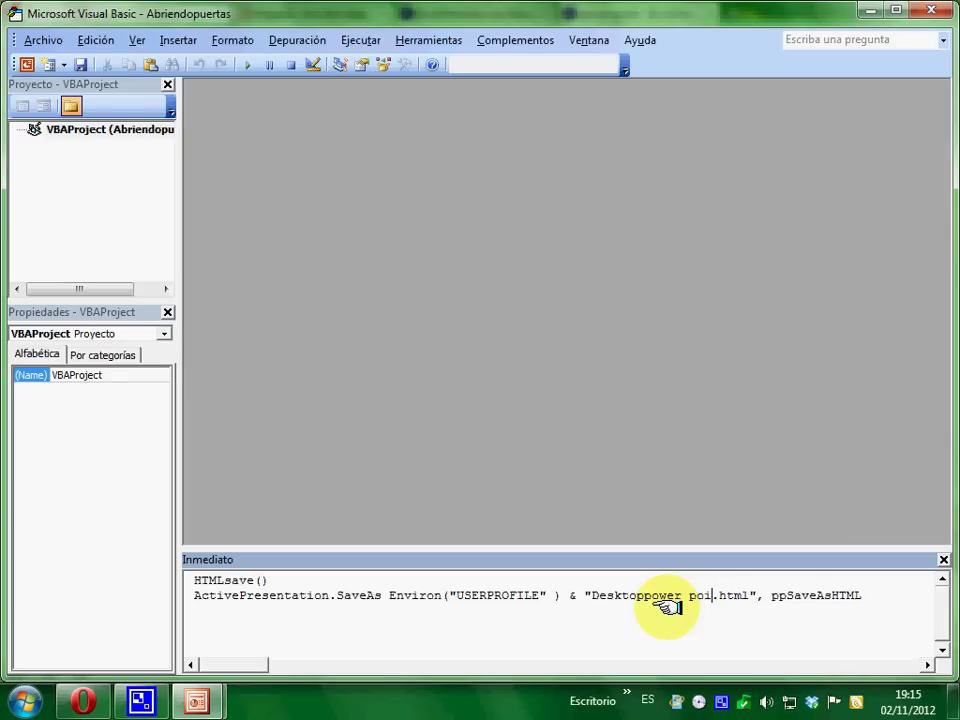
type("nt")
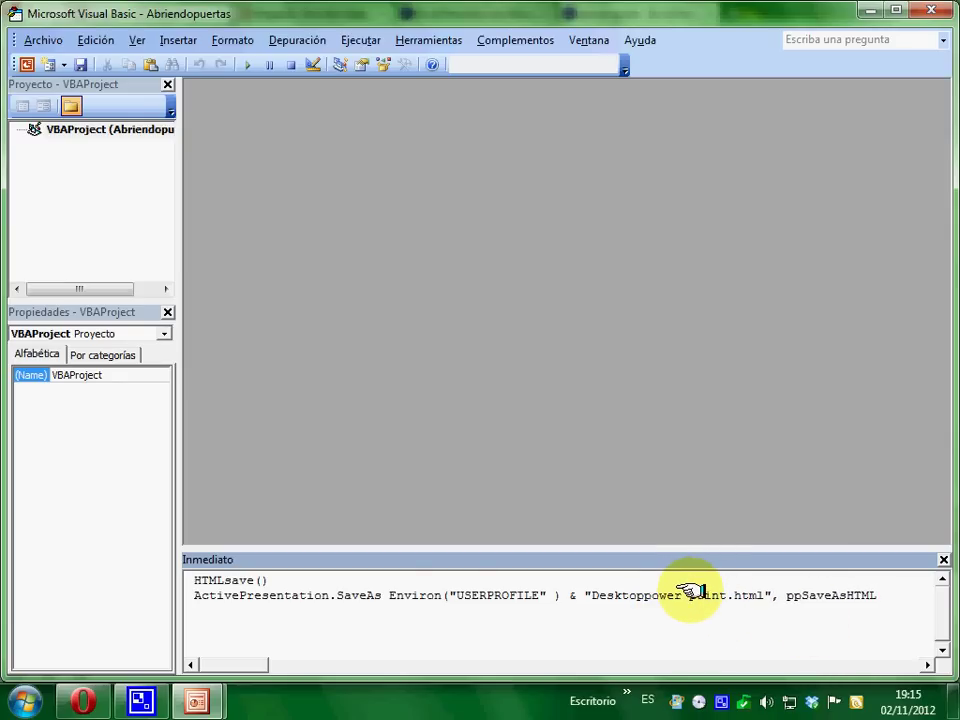
left_click(680, 592)
key("BackSpace")
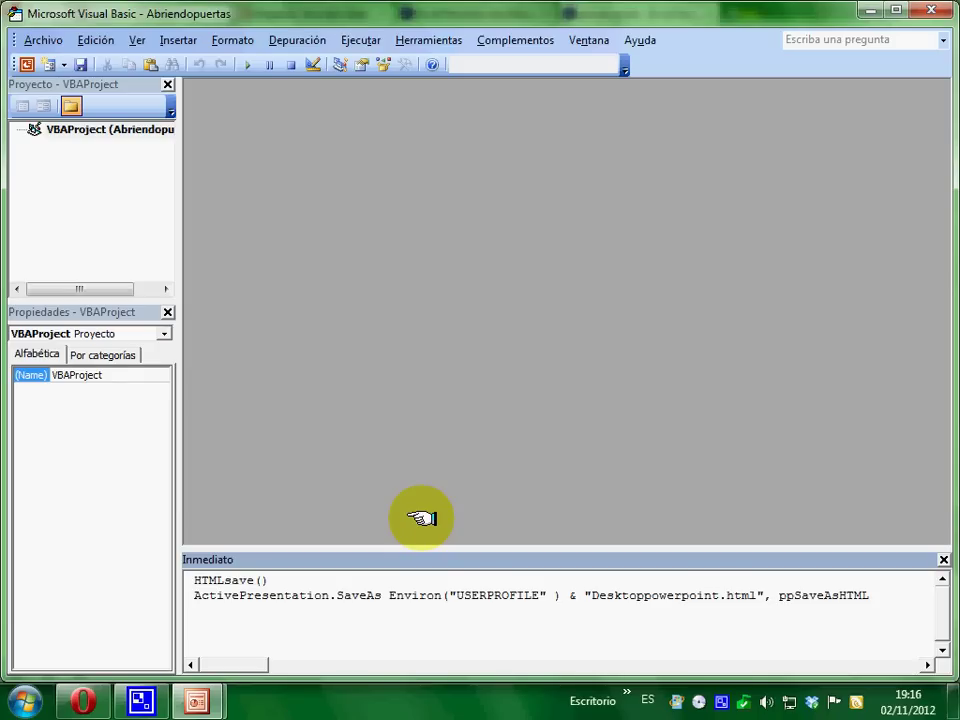
key("Return")
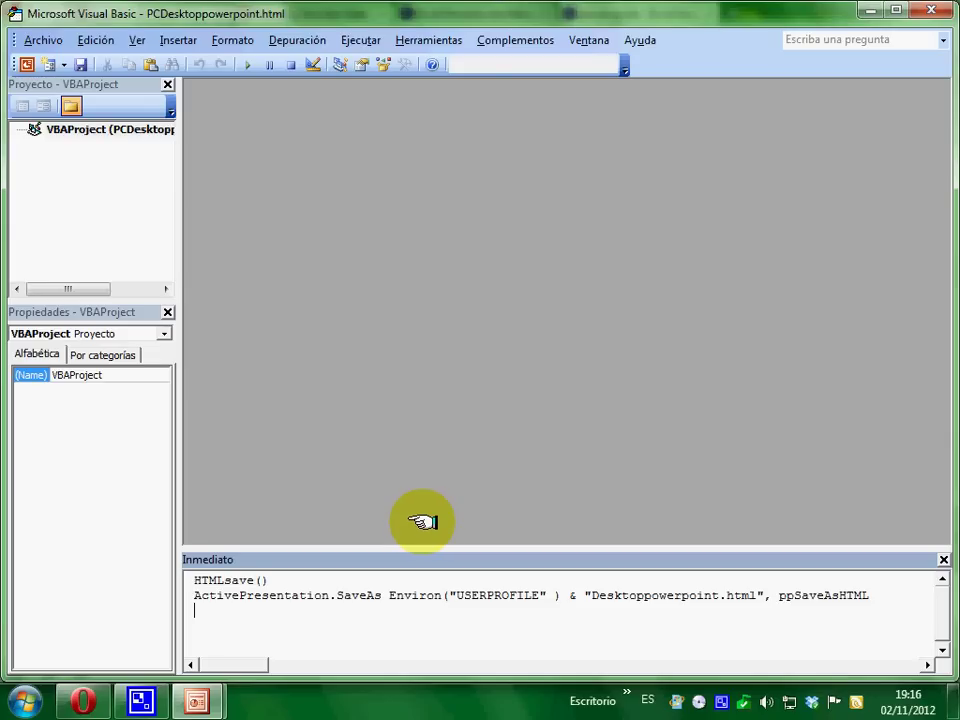
- Browse C:\Usuarios\PCDesktoppowerpoint_archivos to review the exported slide images and WAV sounds, then close Explorer
left_click(28, 702)
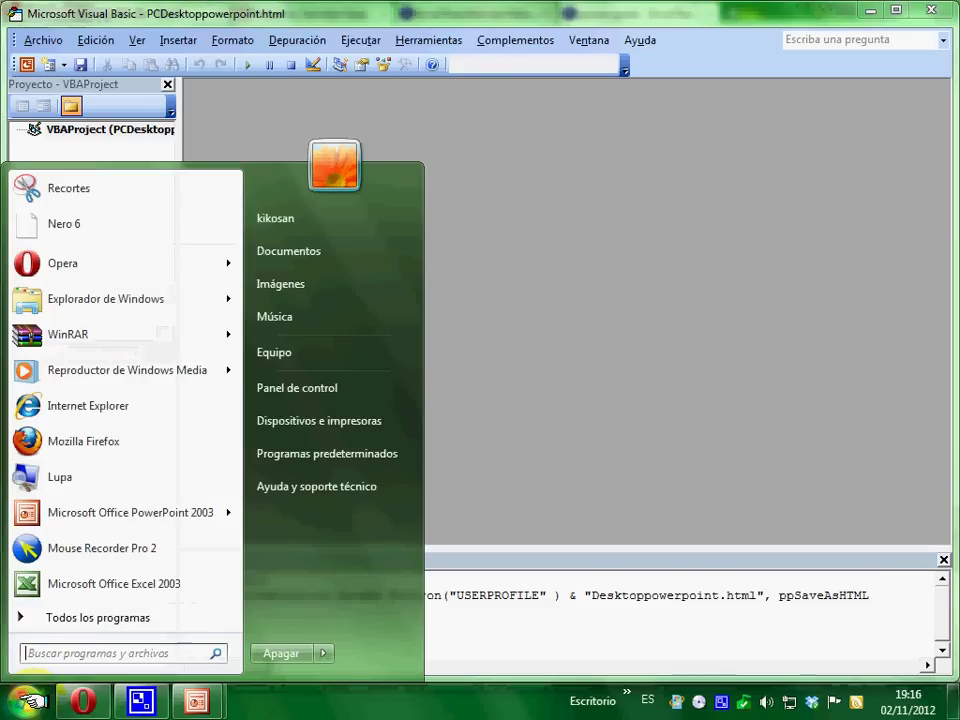
left_click(290, 354)
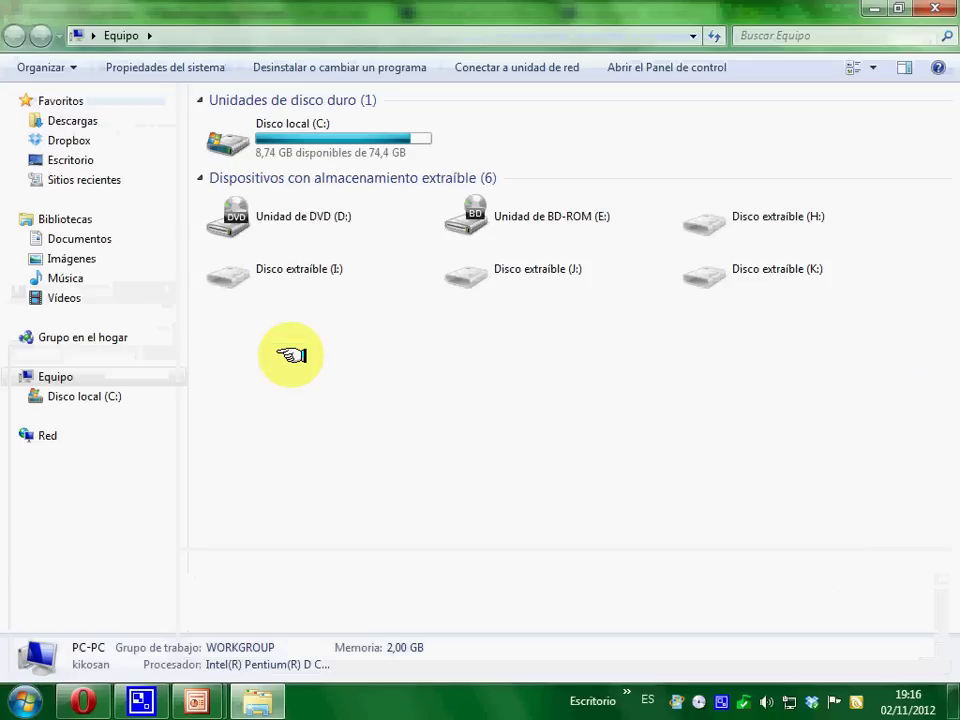
double_click(331, 126)
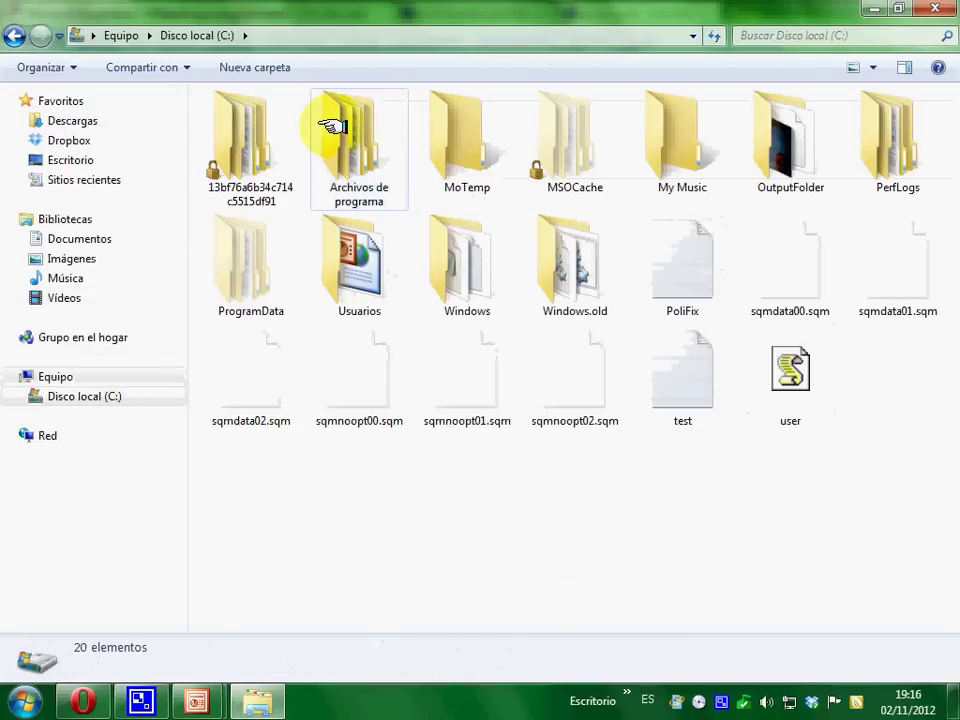
double_click(357, 265)
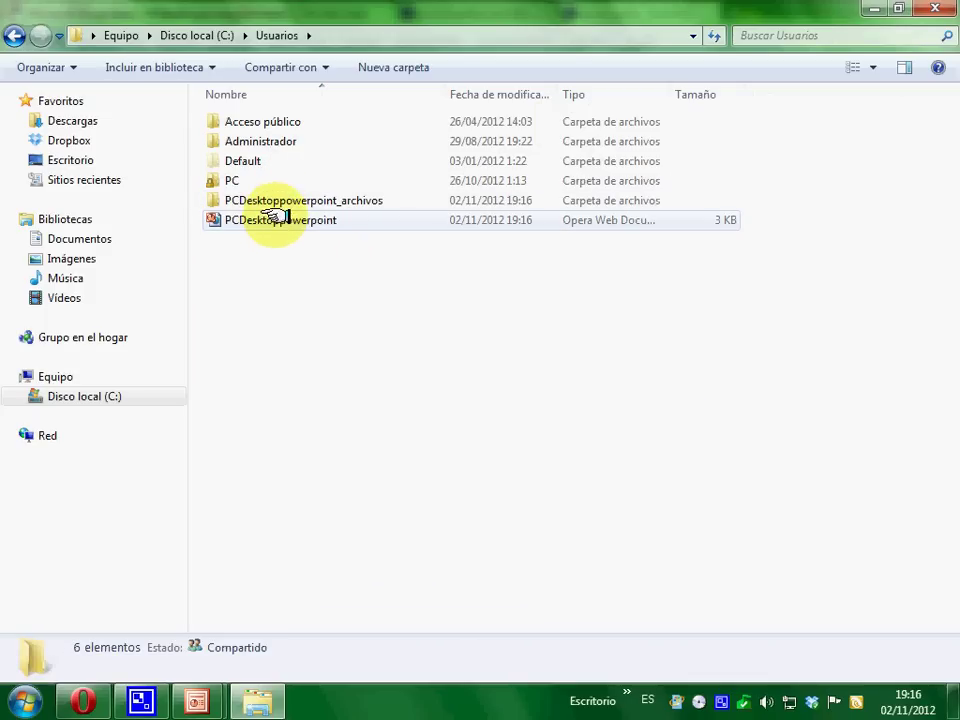
double_click(274, 200)
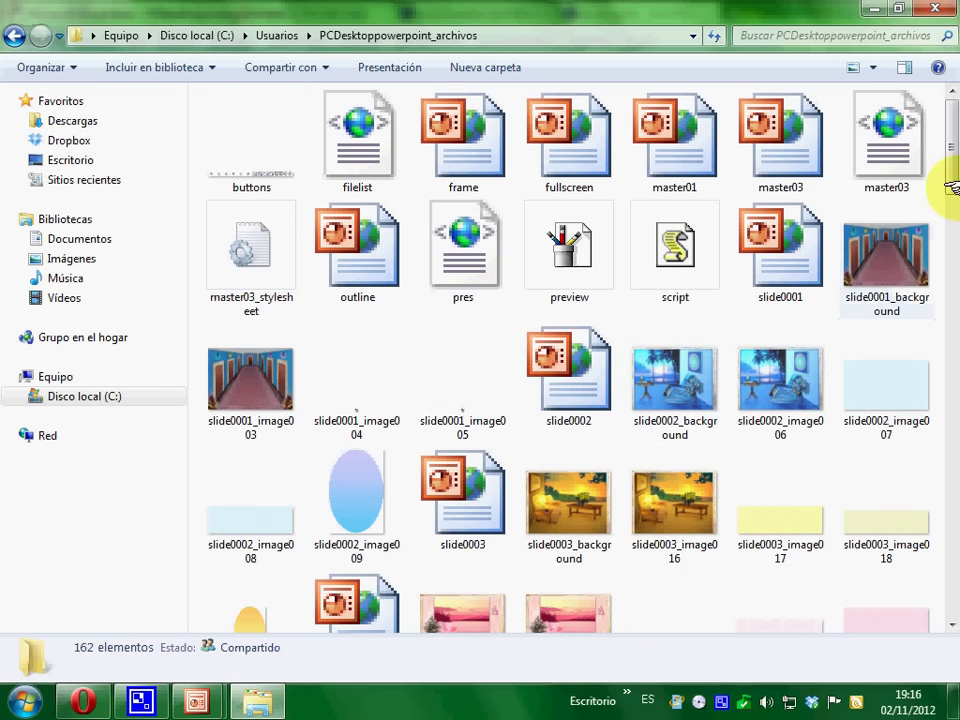
mouse_move(951, 150)
left_mouse_down()
mouse_move(946, 398)
mouse_move(937, 420)
mouse_move(943, 568)
left_mouse_up()
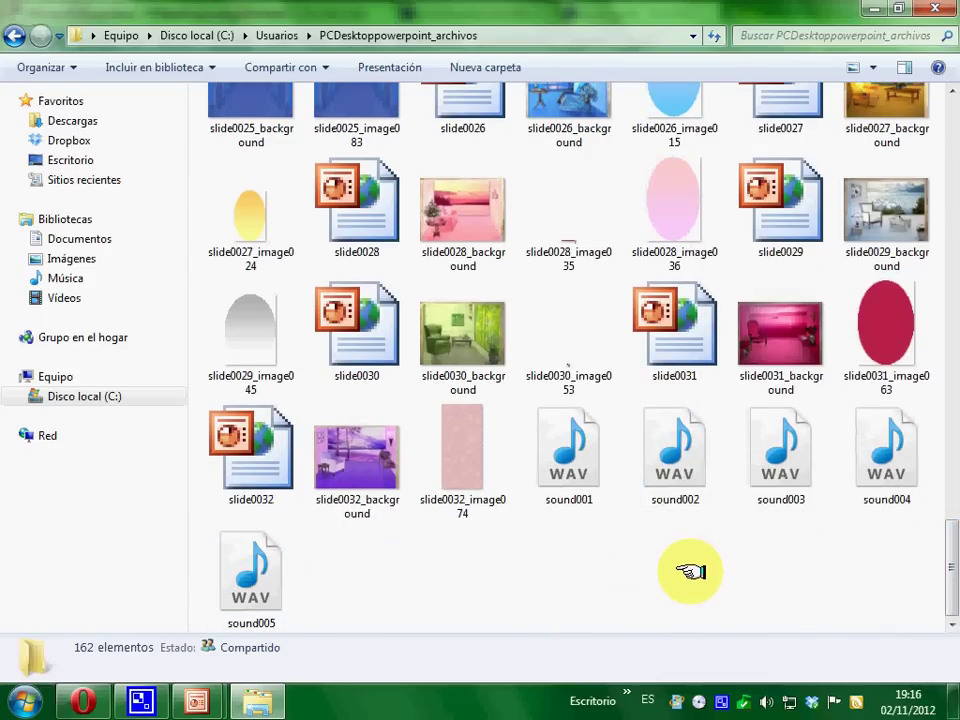
left_click(936, 9)
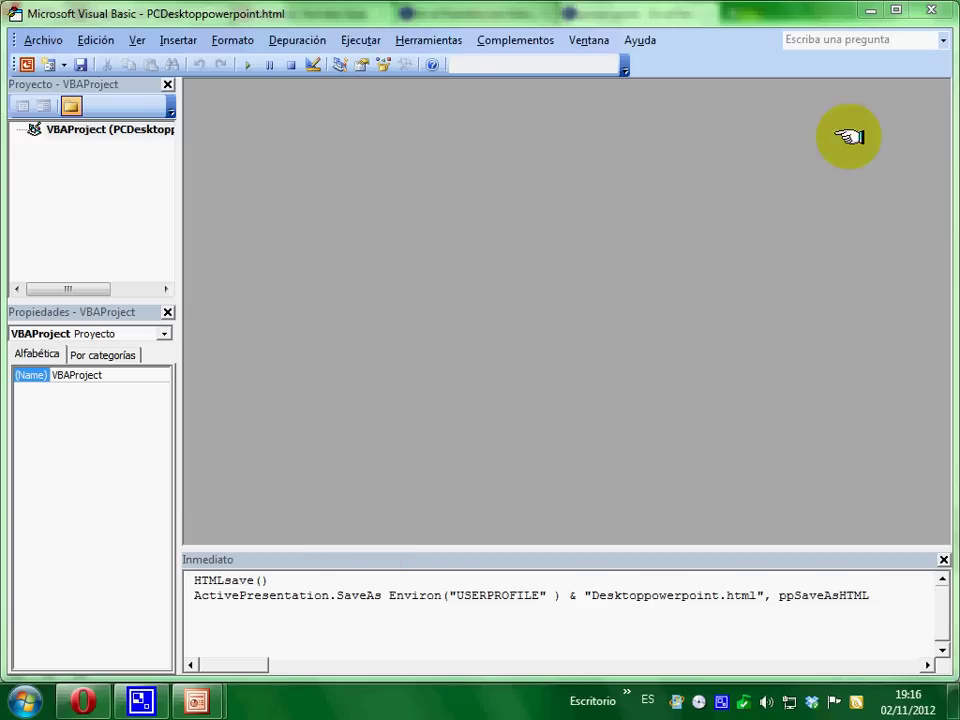
- Close the Visual Basic editor and return to the 'En el Paradise con Kiko' tab in Opera
left_click(931, 9)
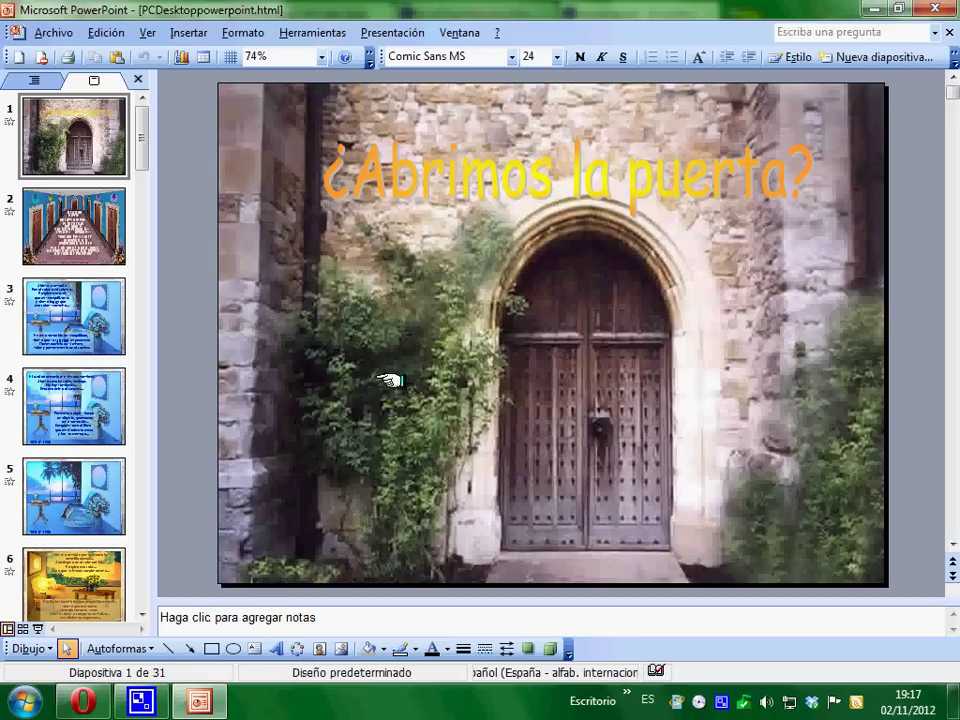
left_click(78, 700)
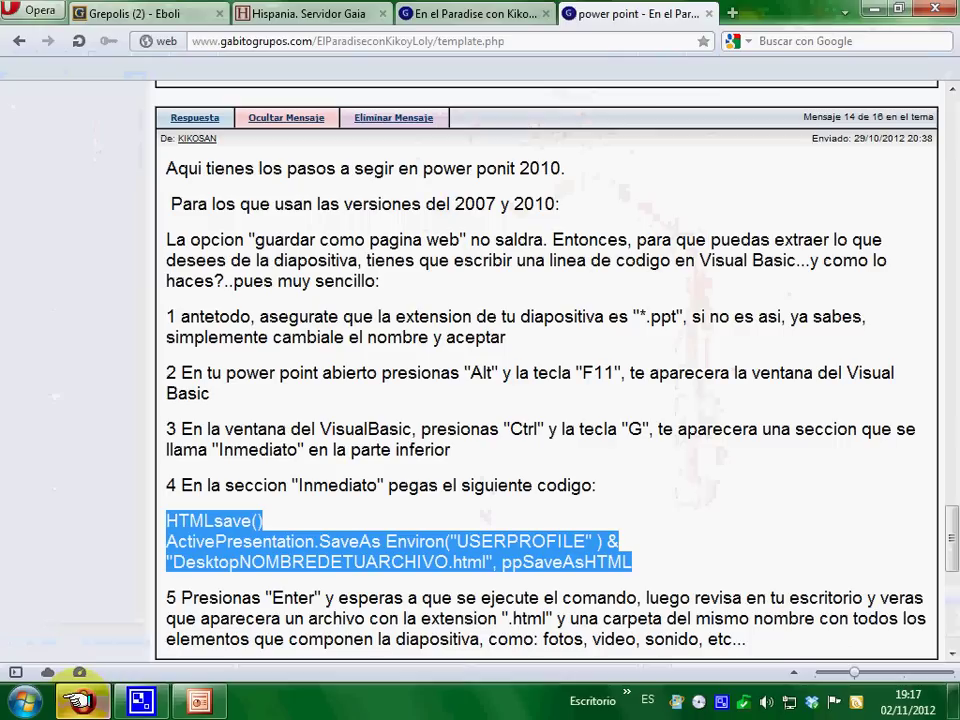
left_click(440, 14)
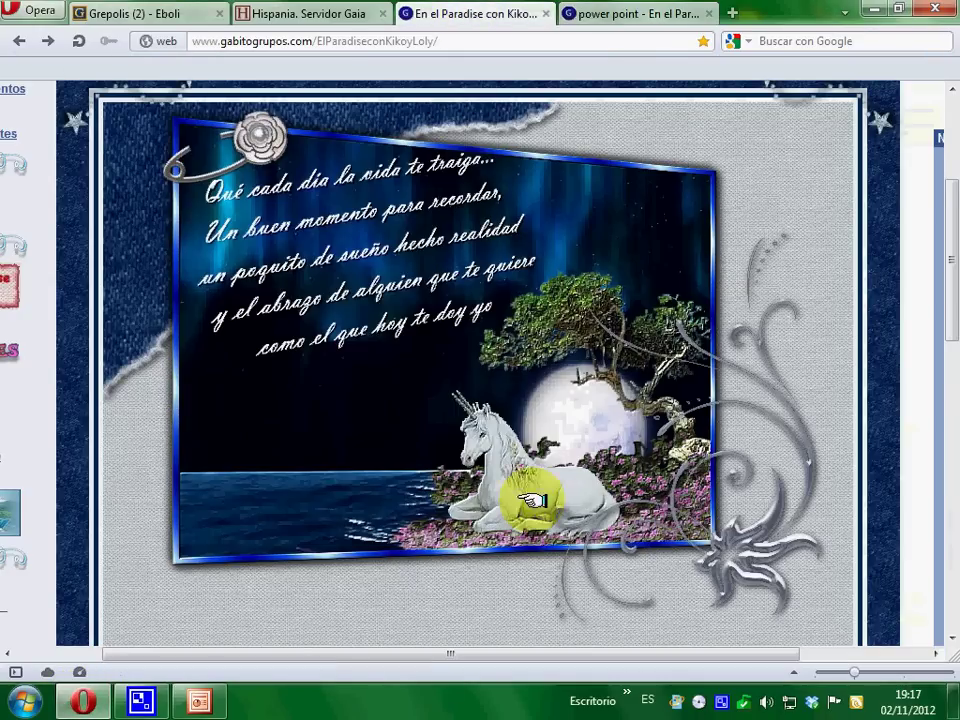